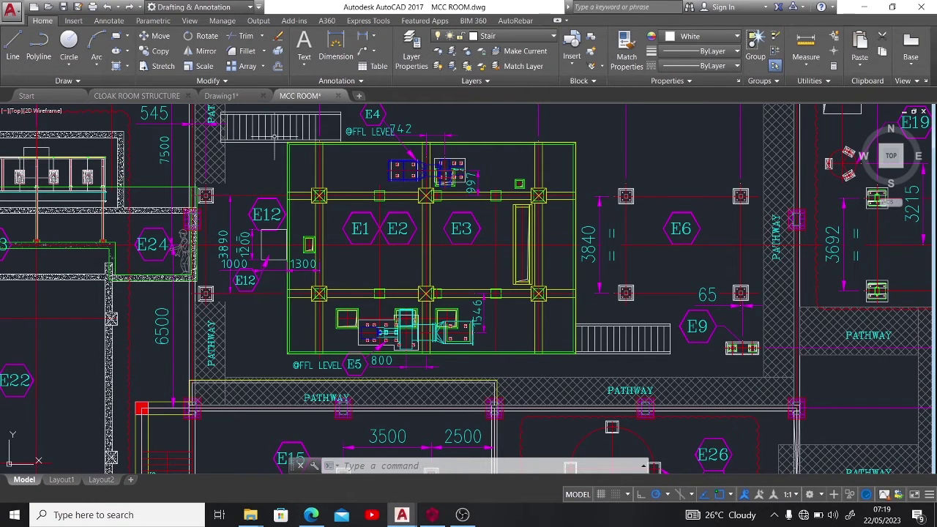
- Try selecting near the room framing and the beam above E3, then cancel each attempt
scroll(275, 137, up, 2)
click(273, 131)
scroll(273, 132, down, 2)
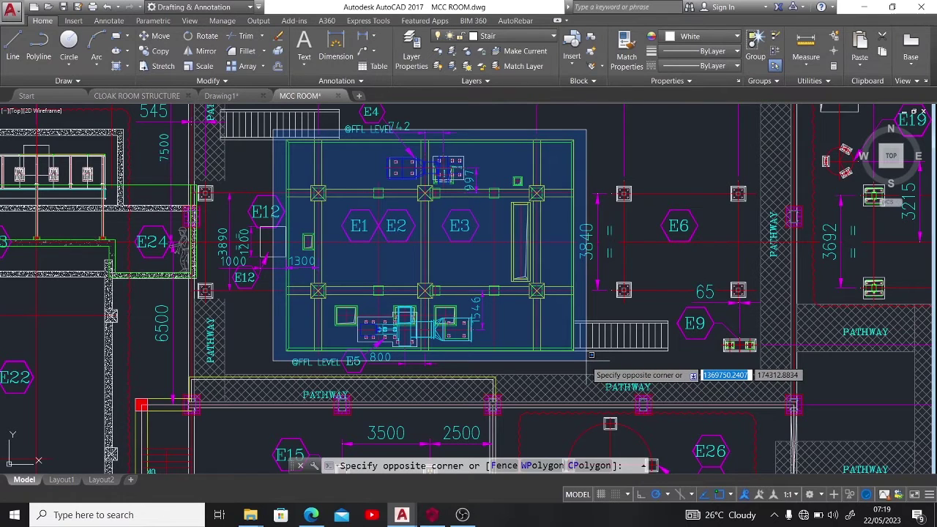
key(Escape)
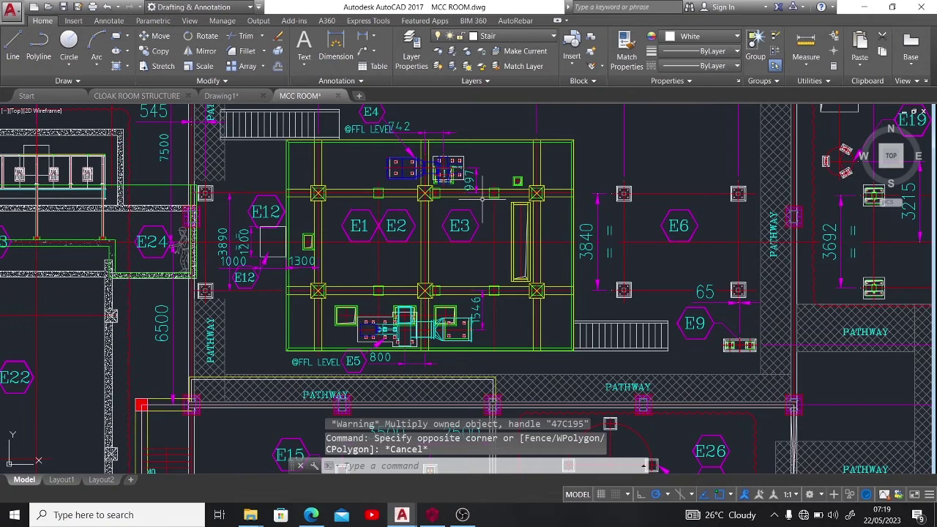
scroll(481, 196, up, 2)
click(485, 173)
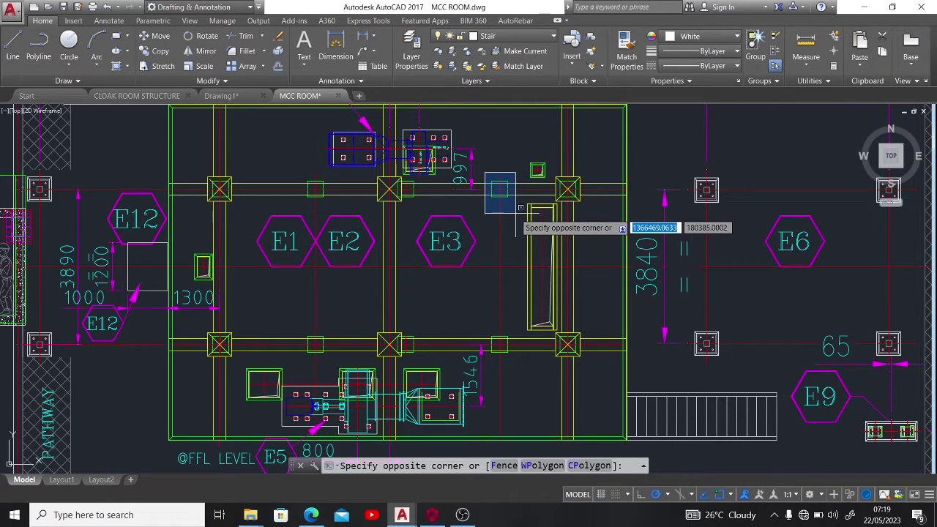
click(515, 164)
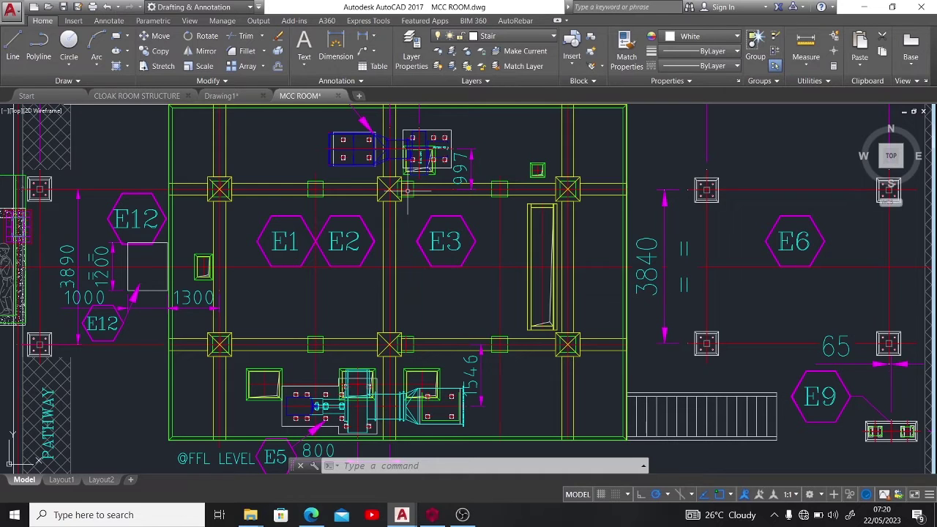
- Start and cancel selections near the beams above E1 and E3 and the lower beam
click(291, 164)
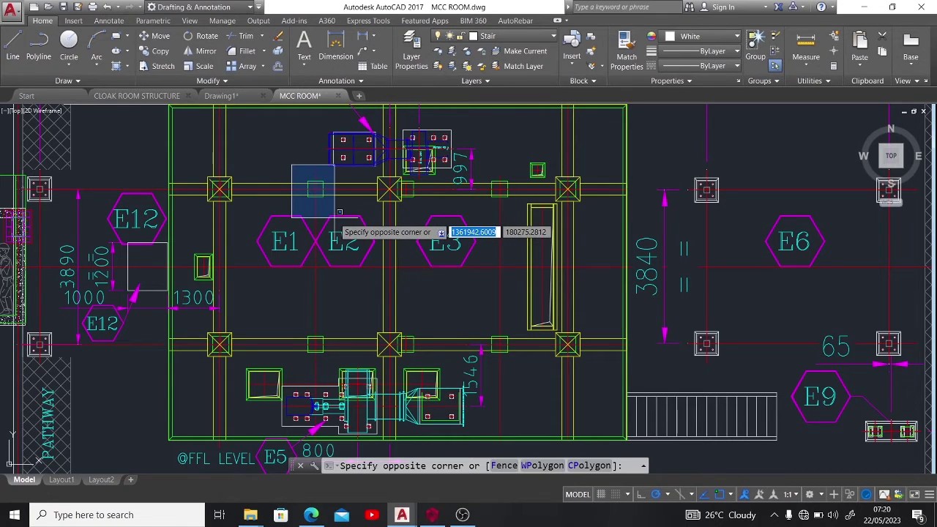
key(Escape)
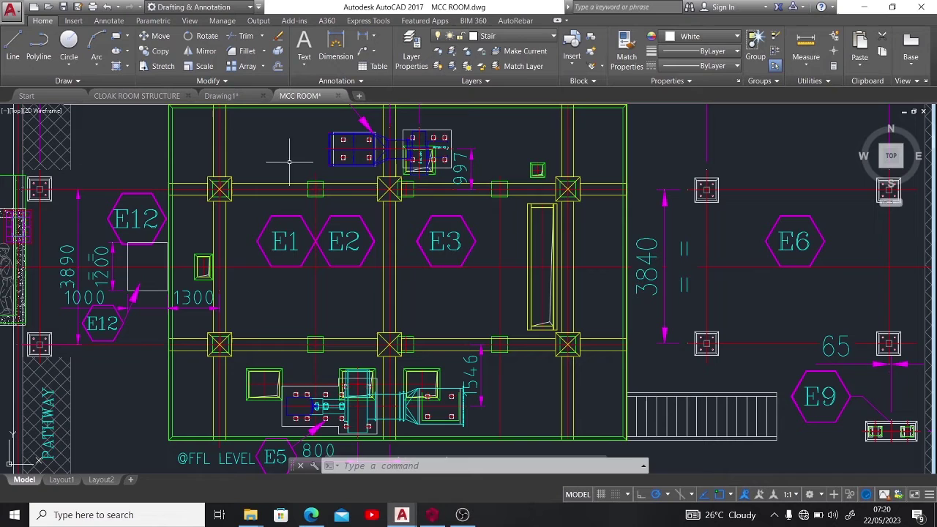
click(479, 167)
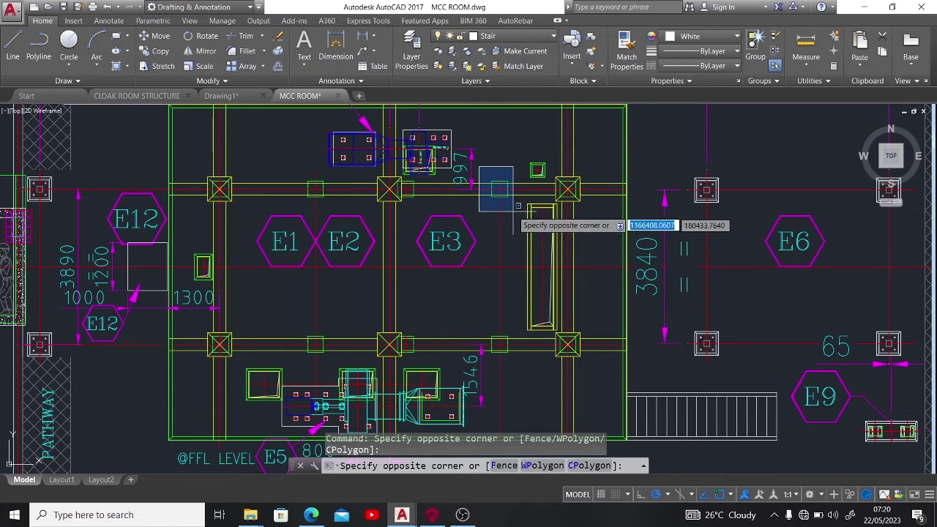
key(Escape)
click(292, 312)
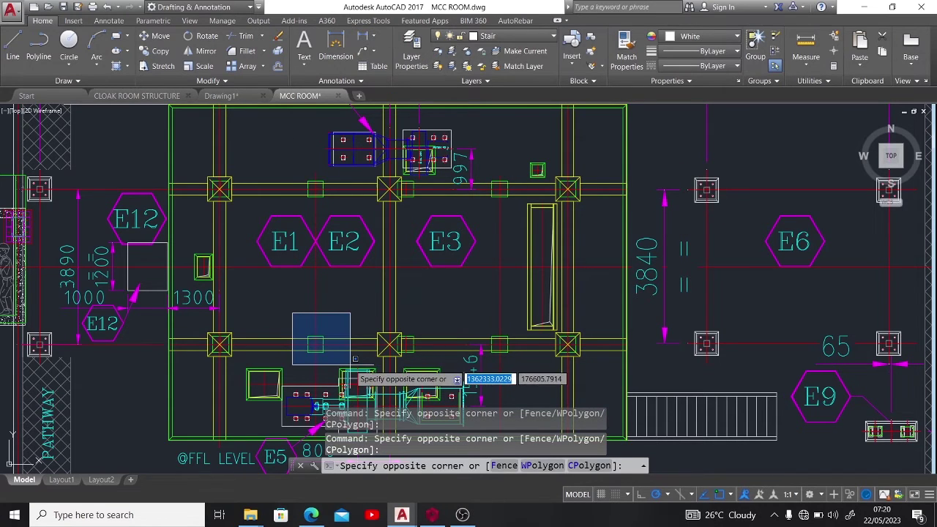
key(Escape)
click(462, 320)
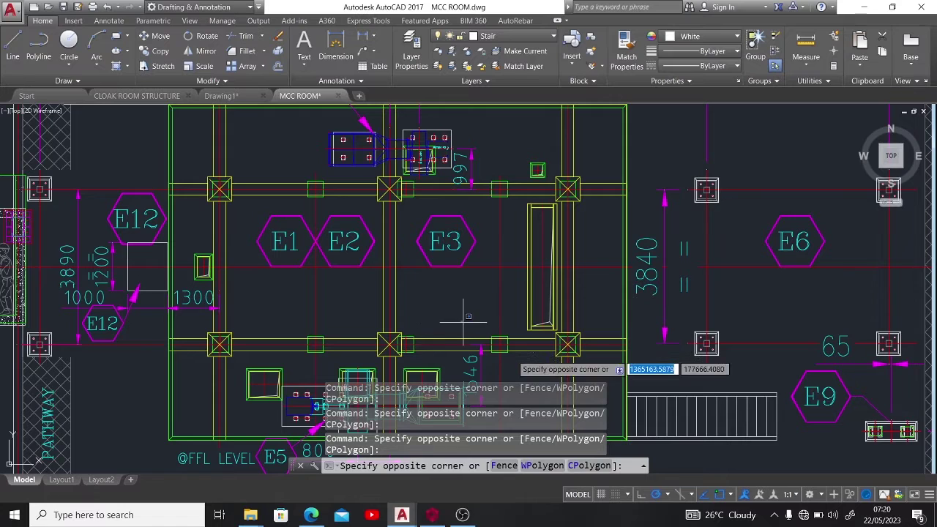
key(Escape)
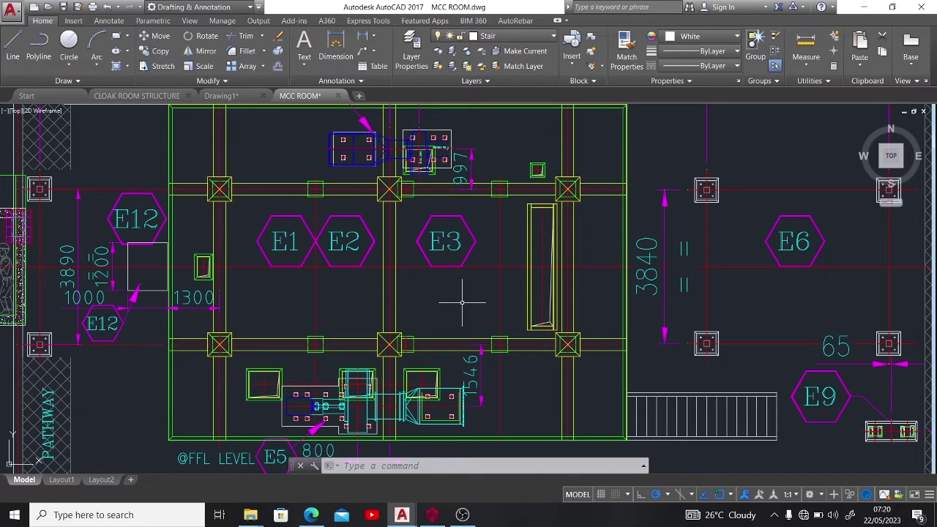
- Switch to the ProtaStructure model and clear the beam selection
click(435, 517)
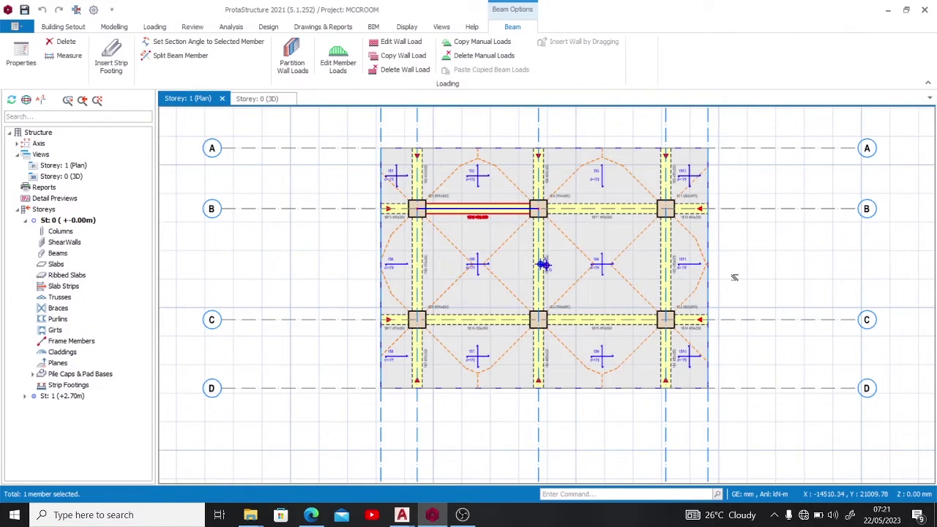
key(Escape)
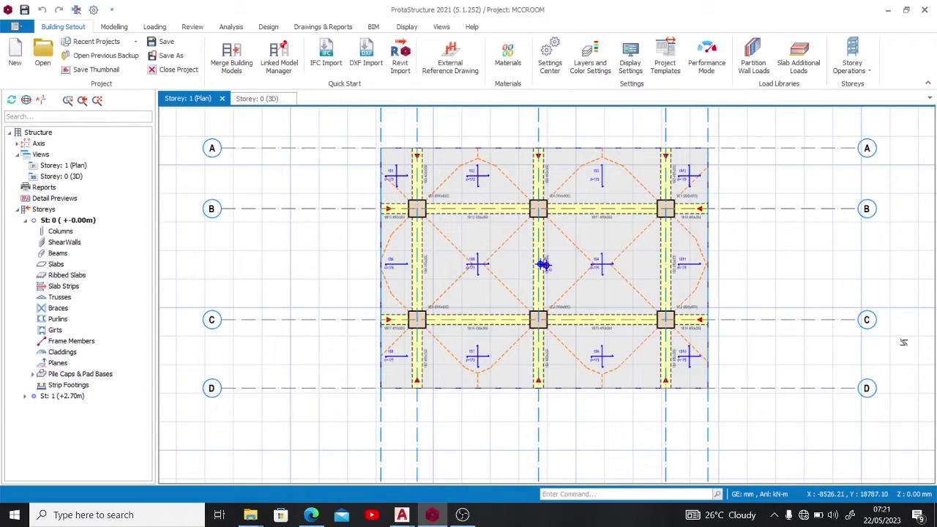
mouse_move(402, 516)
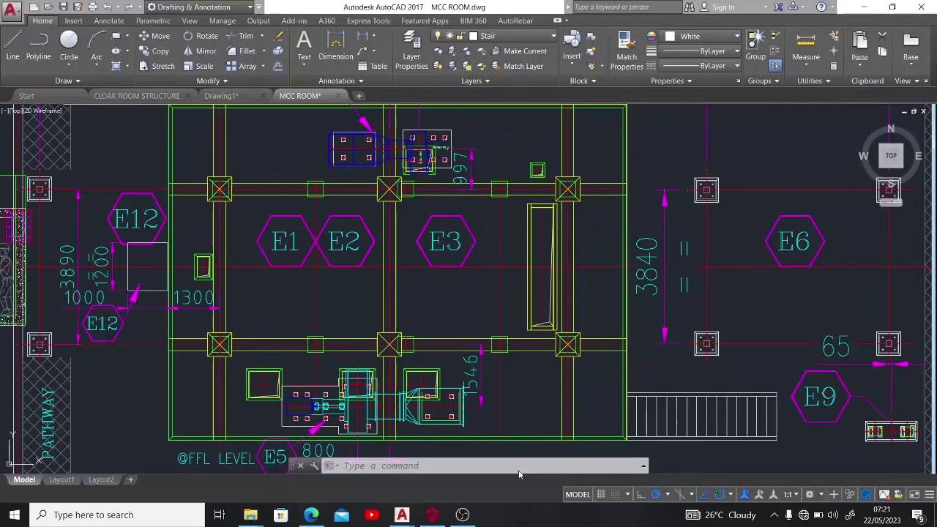
click(518, 475)
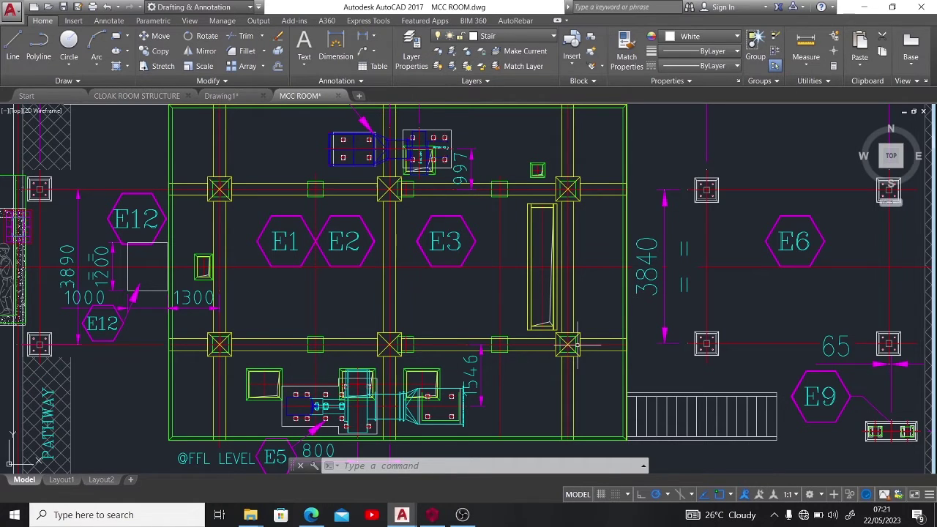
click(298, 166)
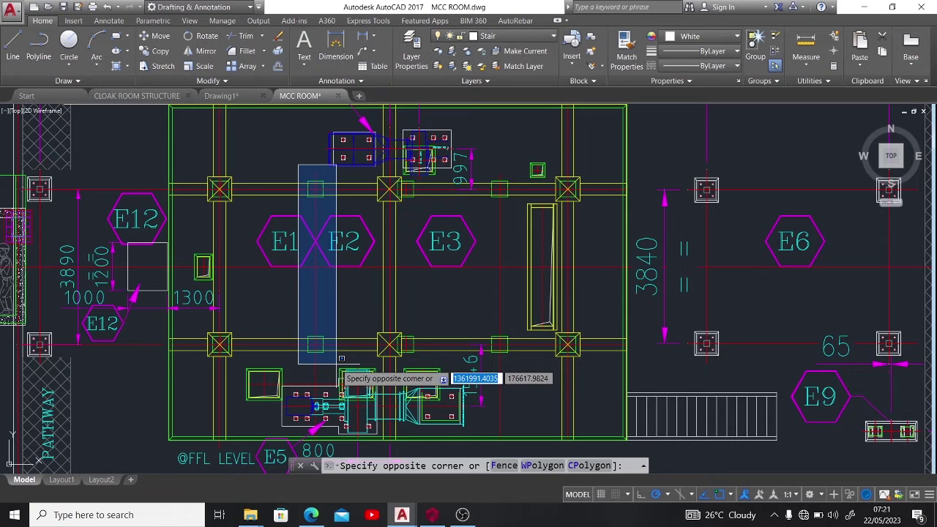
click(268, 132)
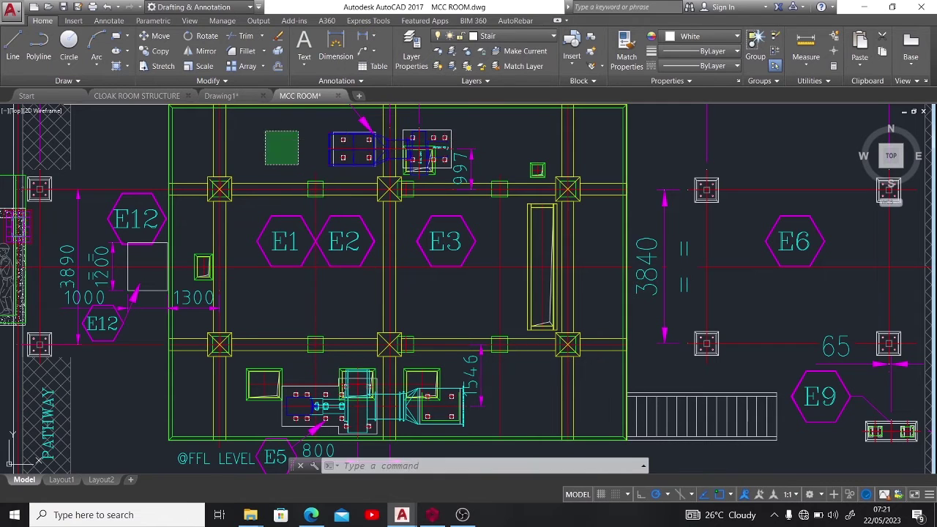
click(478, 156)
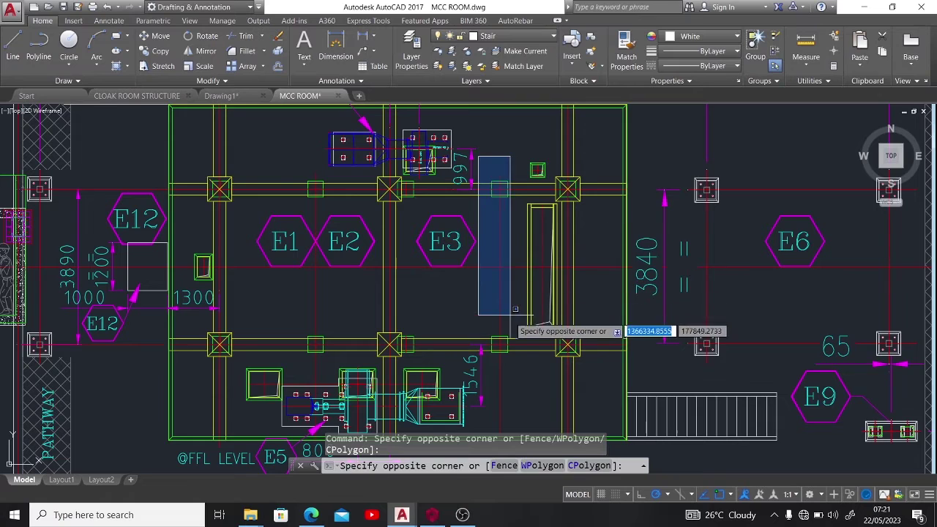
click(499, 152)
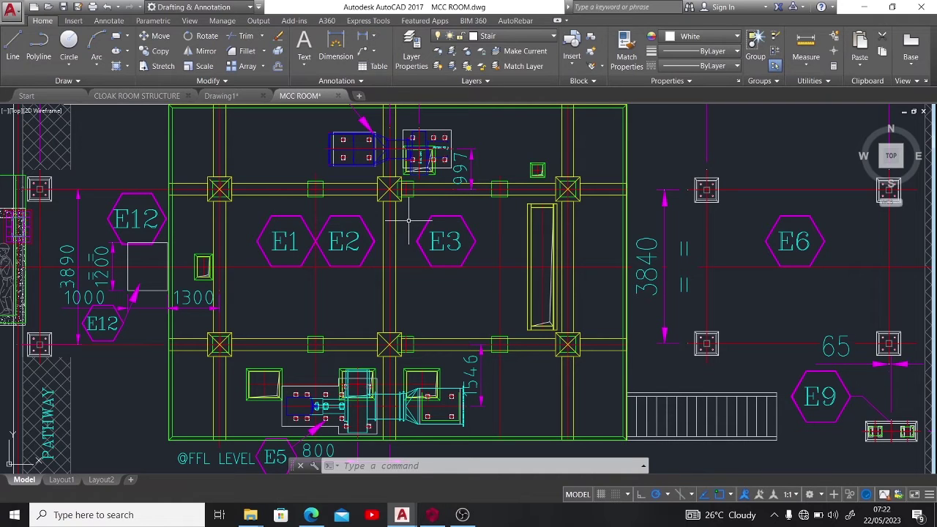
- Switch to the MCCROOM ProtaStructure model, then bring up the open AutoCAD drawings
click(434, 515)
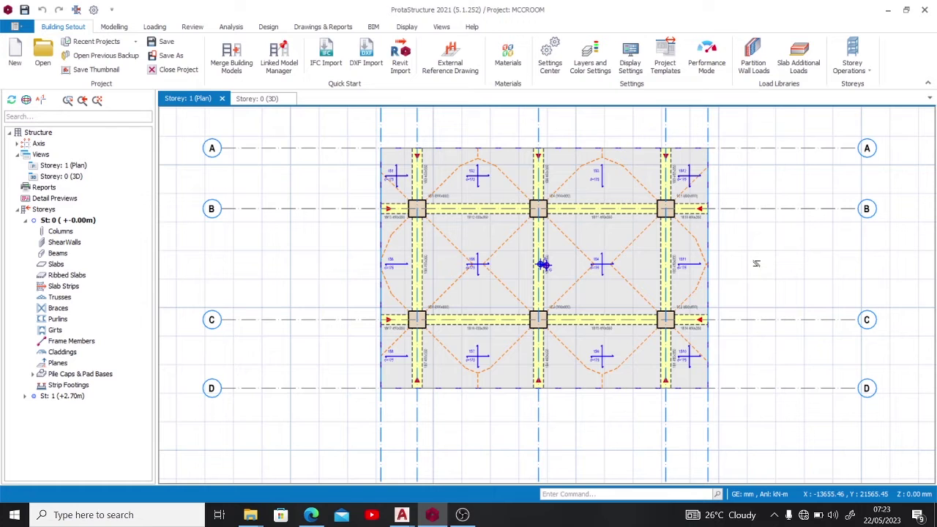
click(402, 514)
- In MCC ROOM.dwg, measure the 2400 distance with a linear dimension, then cancel it
click(500, 469)
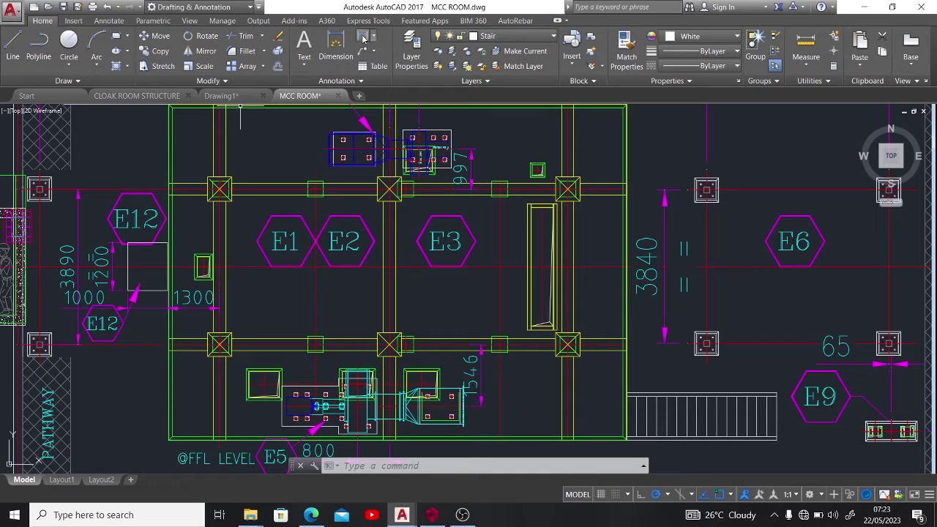
click(336, 45)
click(218, 233)
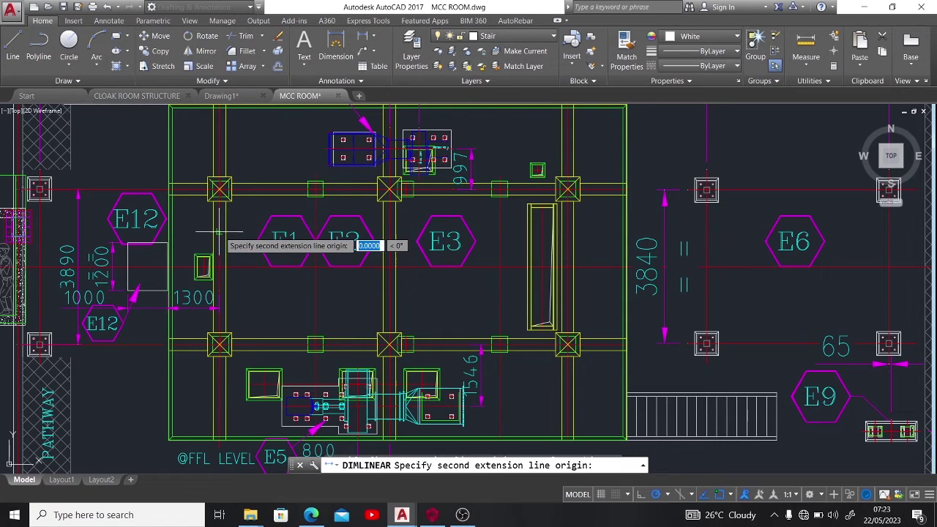
click(320, 233)
scroll(278, 198, up, 2)
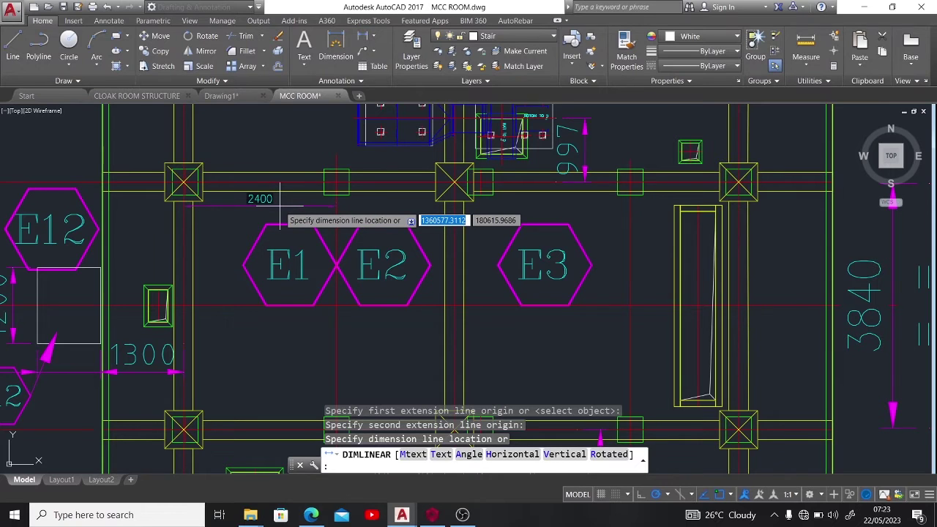
key(Escape)
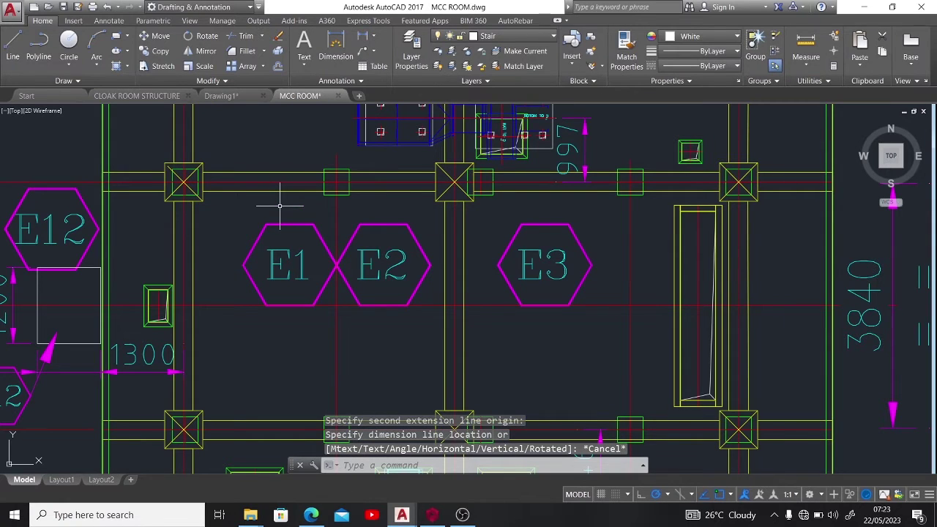
- Measure the 2760 distance at the column without keeping it, then return to ProtaStructure
key(Return)
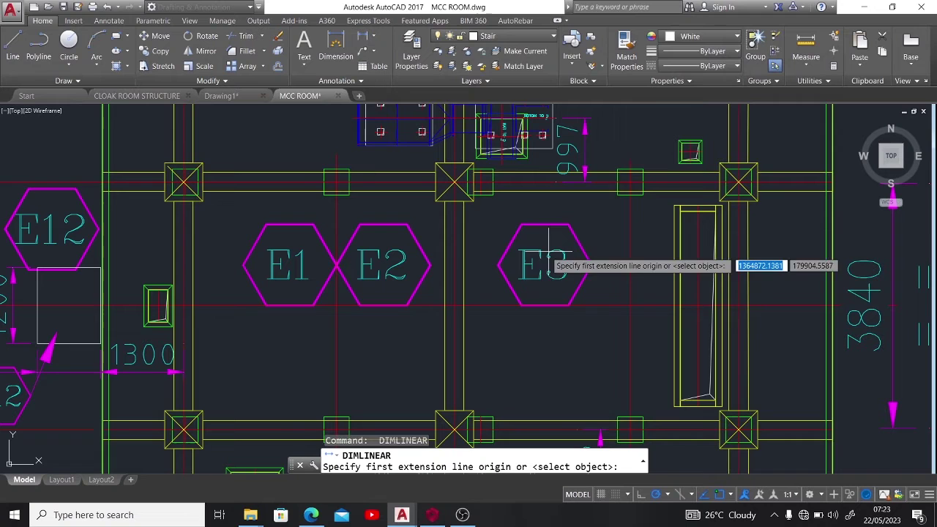
click(454, 231)
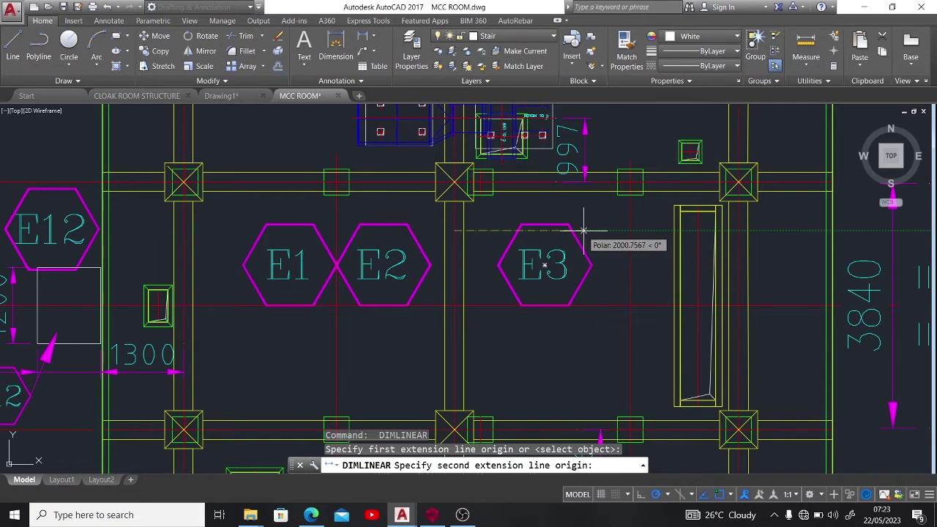
click(629, 231)
scroll(600, 217, up, 2)
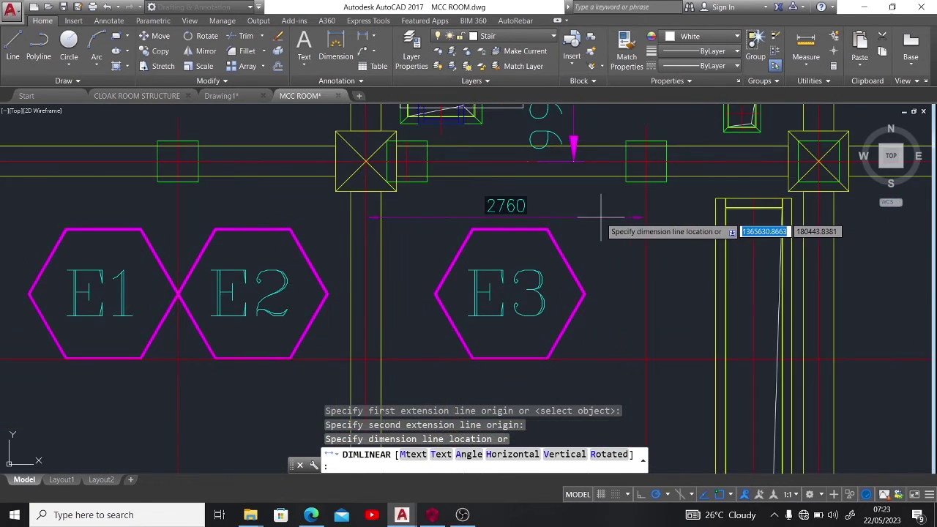
key(Escape)
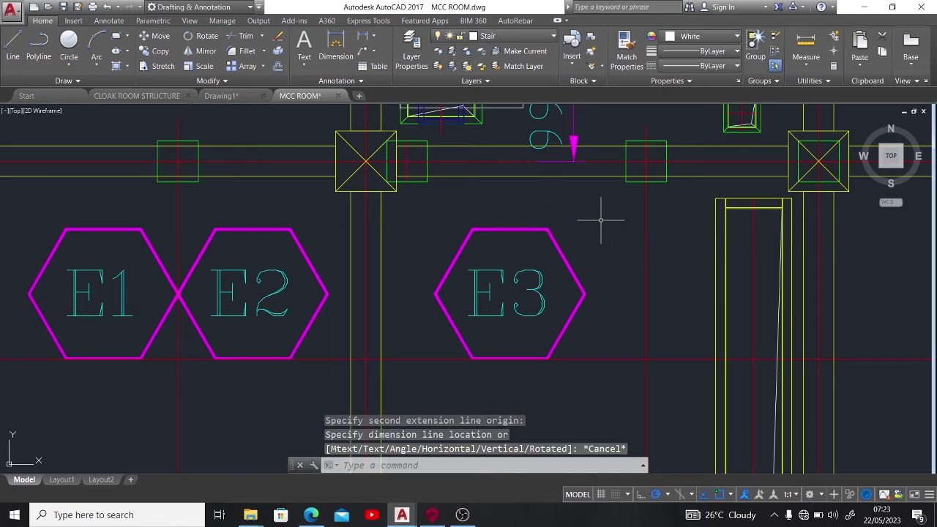
scroll(603, 210, down, 4)
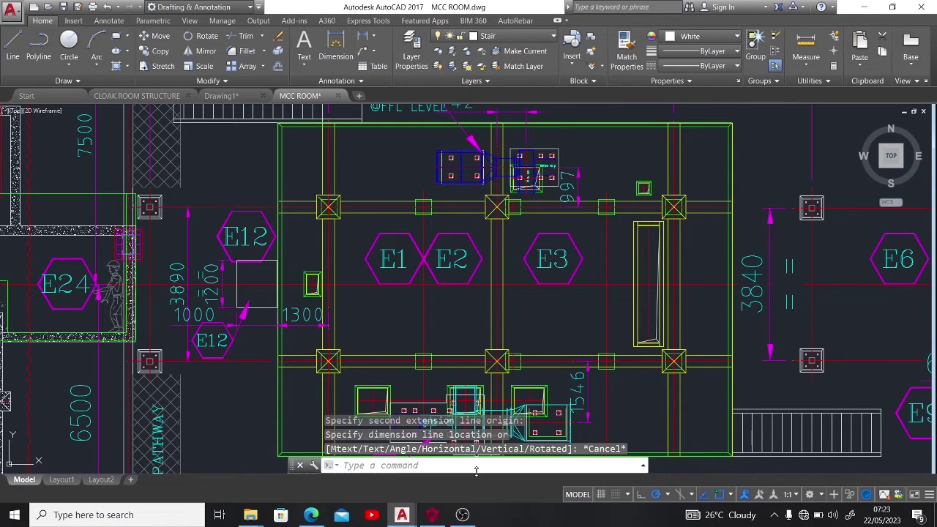
click(432, 515)
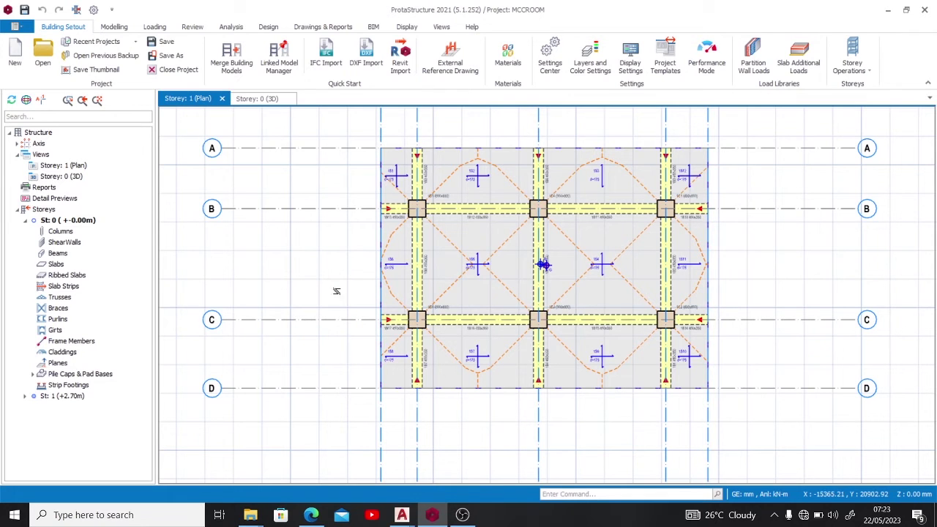
- Add a storey 0 plan view from the Views tree
click(38, 156)
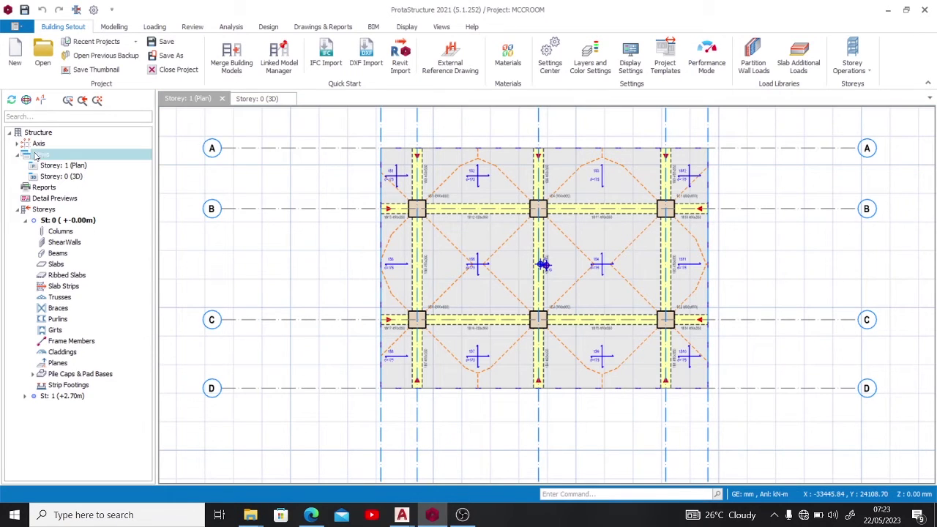
right_click(44, 156)
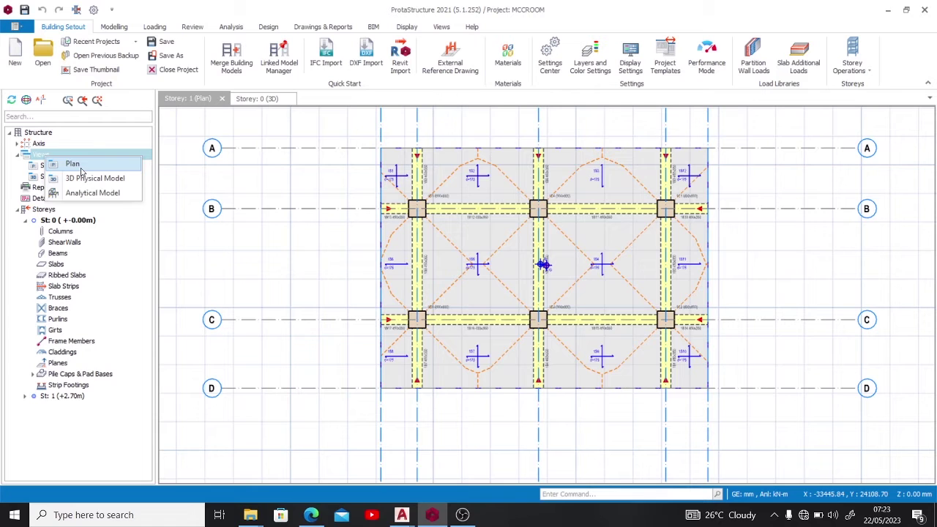
click(78, 164)
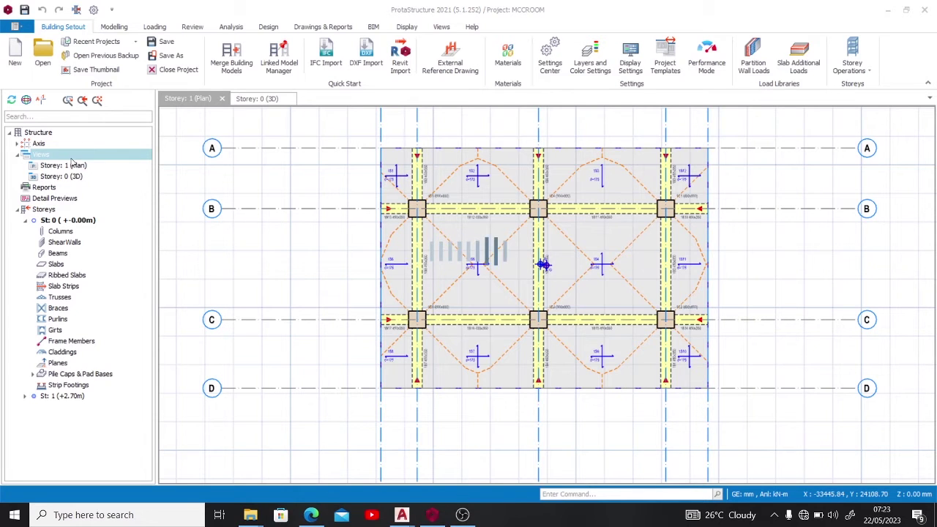
- Add a storey 0 3D physical model view and orbit it to inspect the structure
right_click(52, 156)
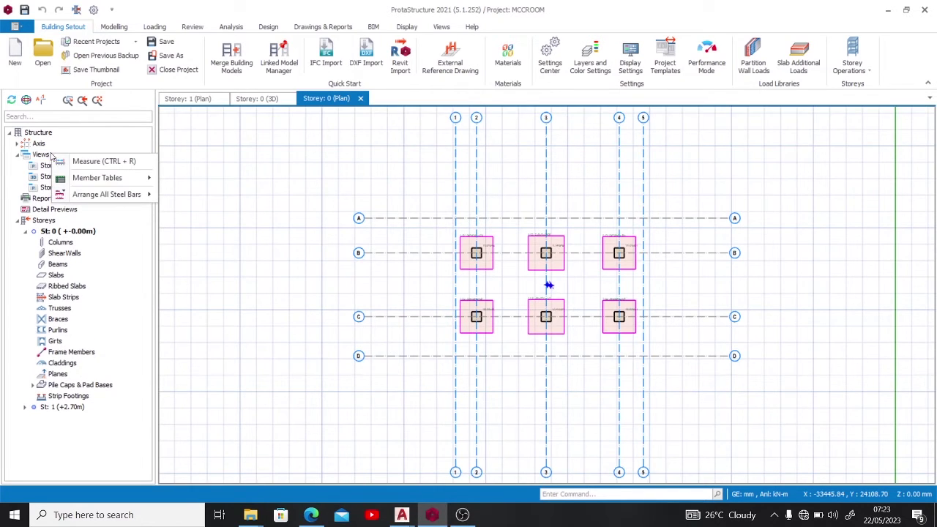
key(Escape)
right_click(42, 154)
key(Escape)
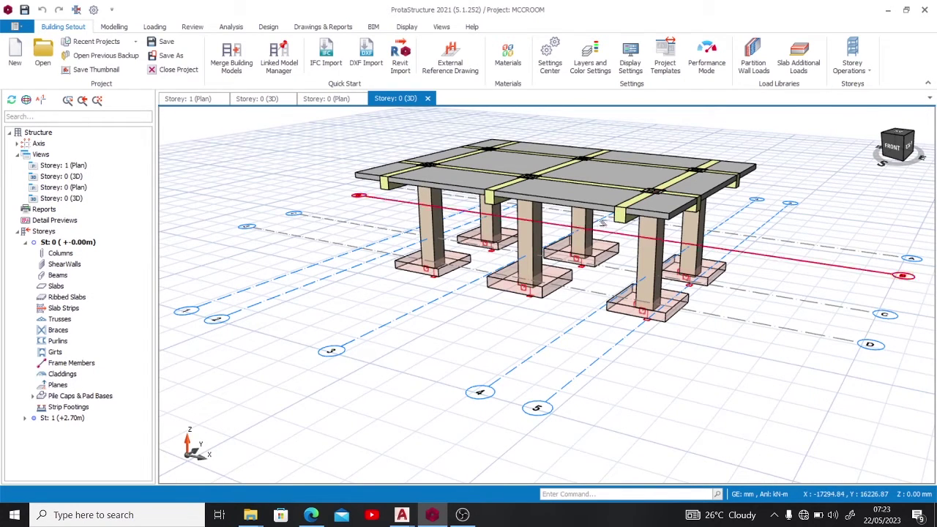
scroll(600, 222, up, 3)
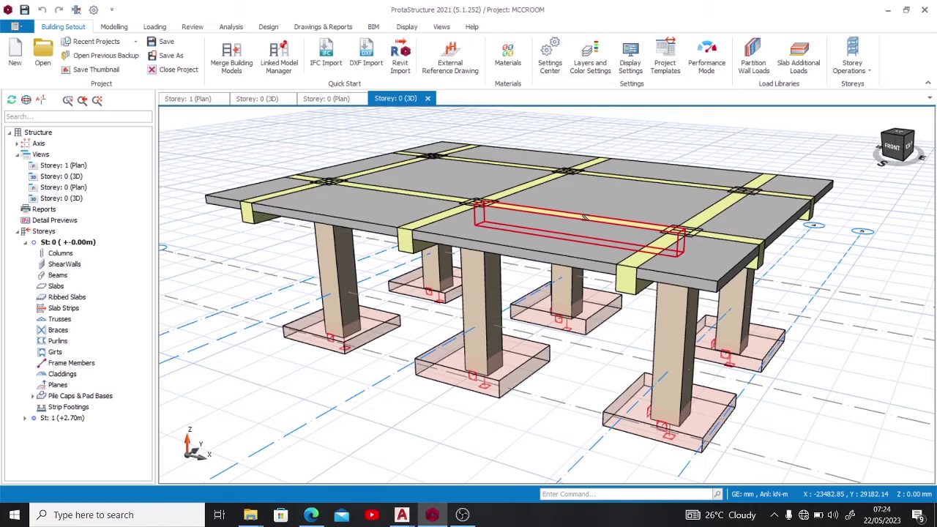
mouse_move(578, 217)
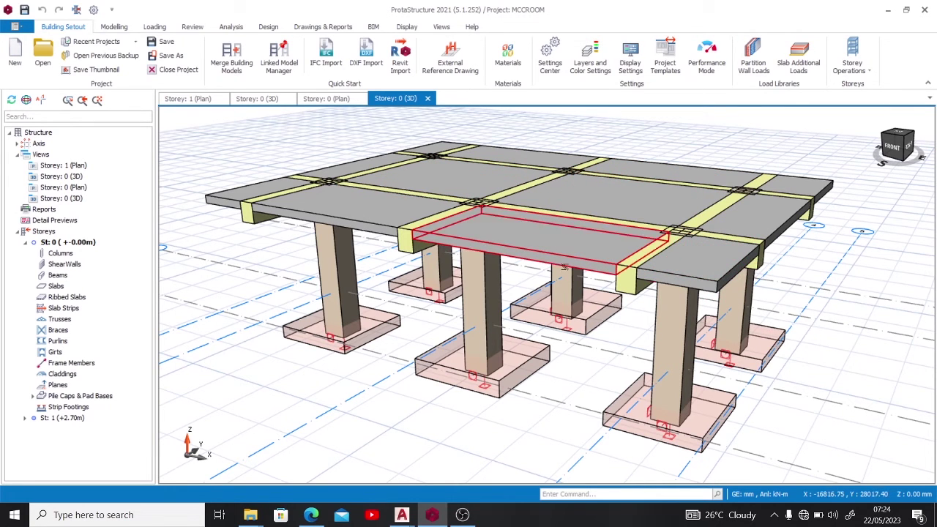
scroll(526, 325, down, 2)
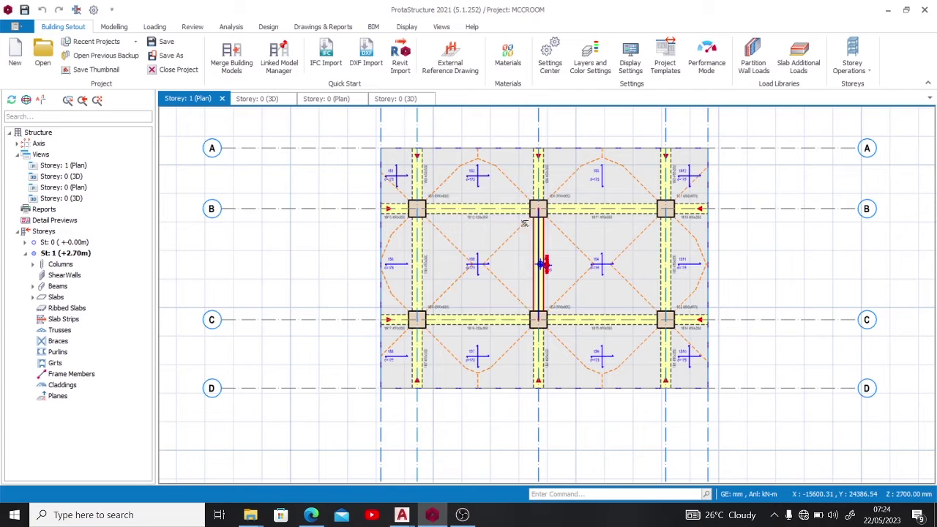
- Select beam 1B12 on grid line B and open its context menu
mouse_move(477, 219)
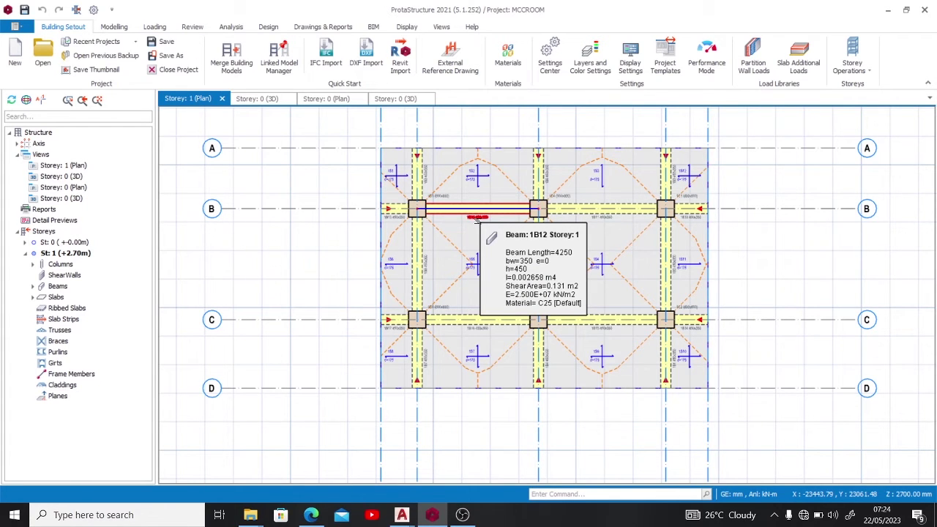
click(477, 220)
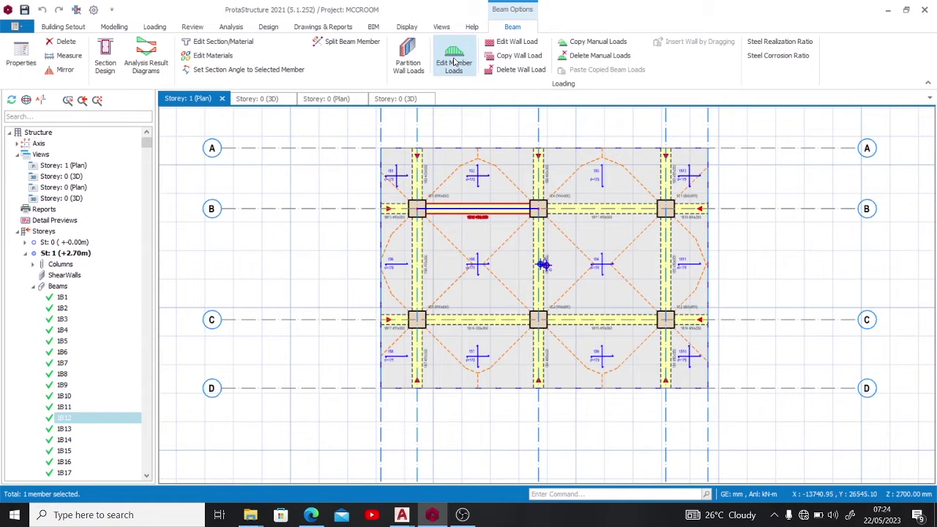
right_click(484, 214)
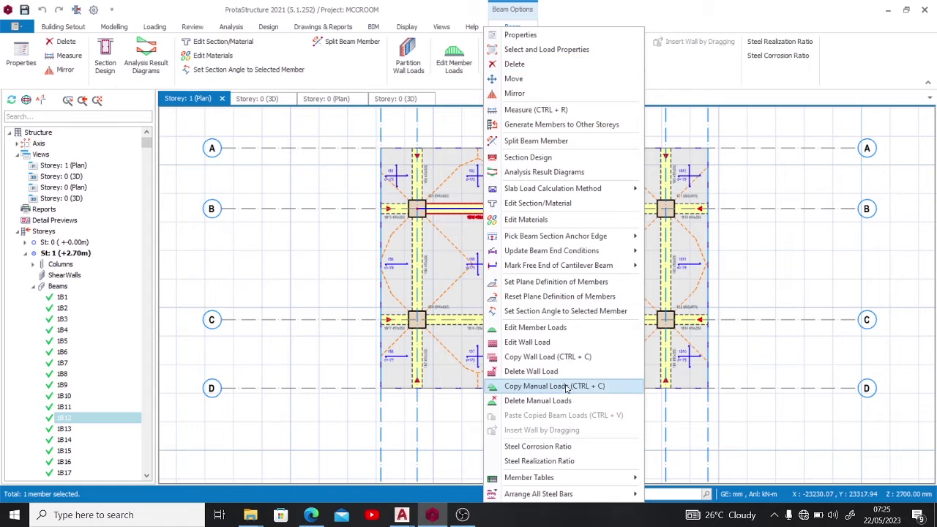
- Open Edit Member Loads for beam 1B12 and begin a New Load
click(536, 333)
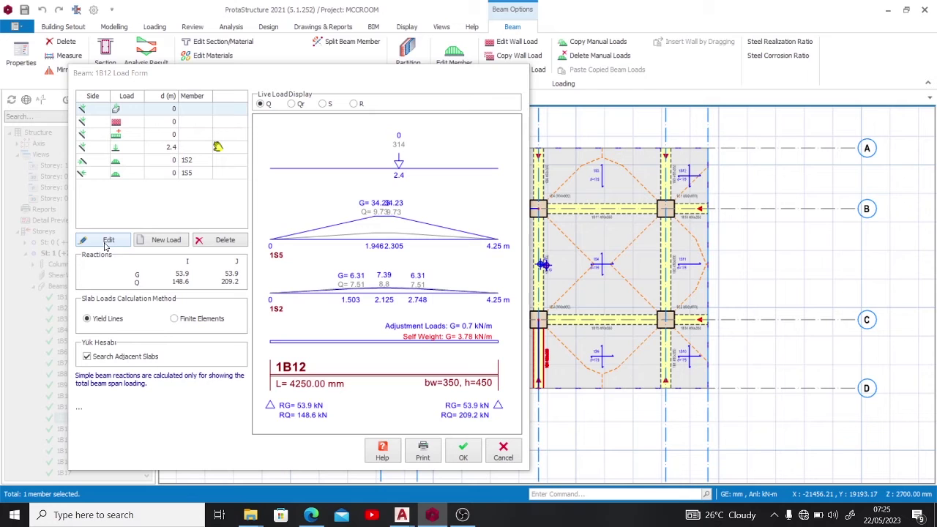
click(163, 244)
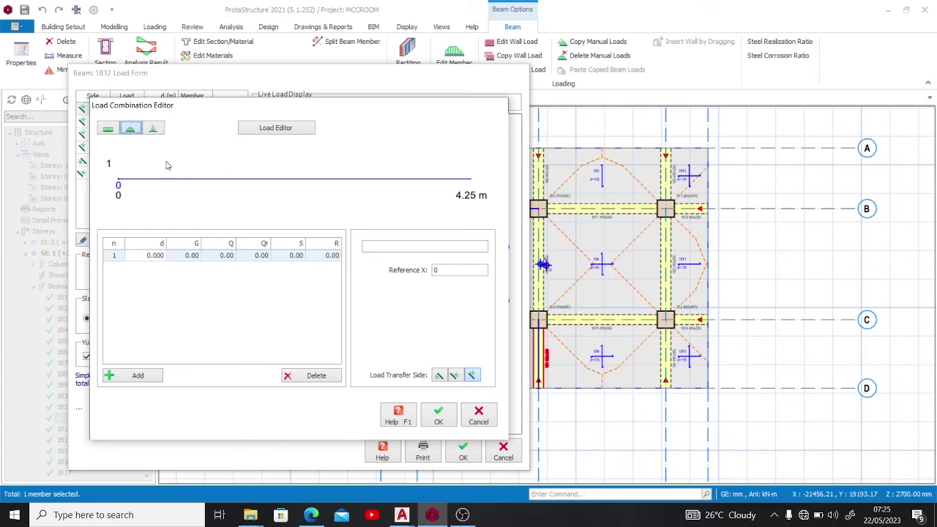
- Define uniform load WALL on beam 1B12: 8.0 kN/m dead, 5.0 kN/m live
click(108, 130)
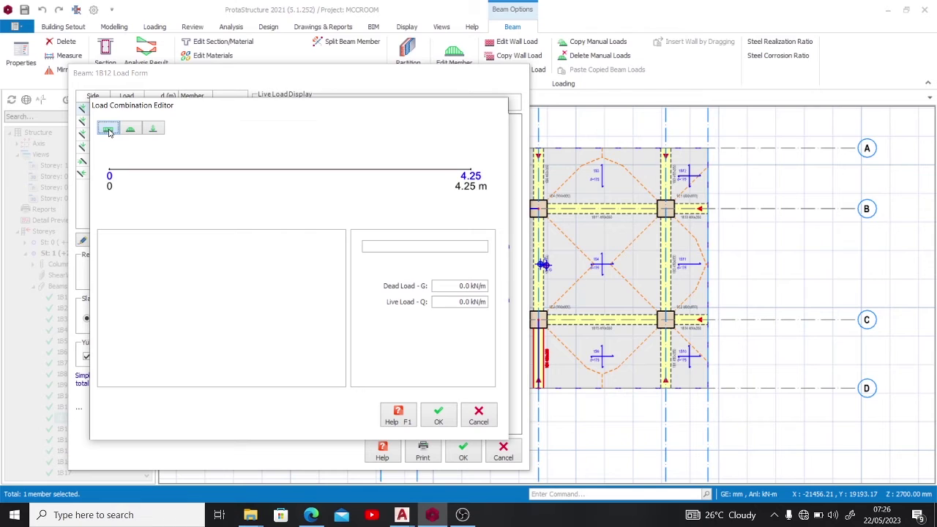
click(450, 247)
click(454, 287)
text(2)
click(449, 302)
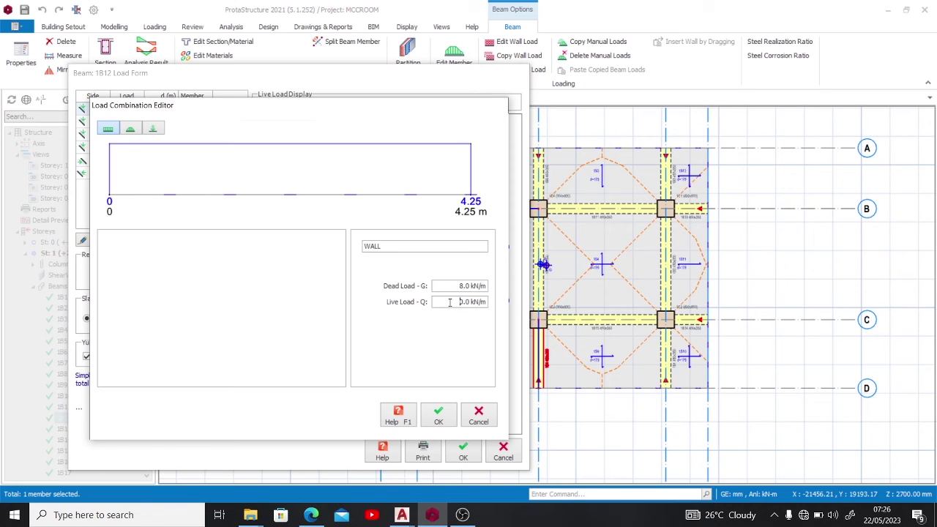
double_click(449, 302)
text(56)
key(BackSpace)
click(439, 285)
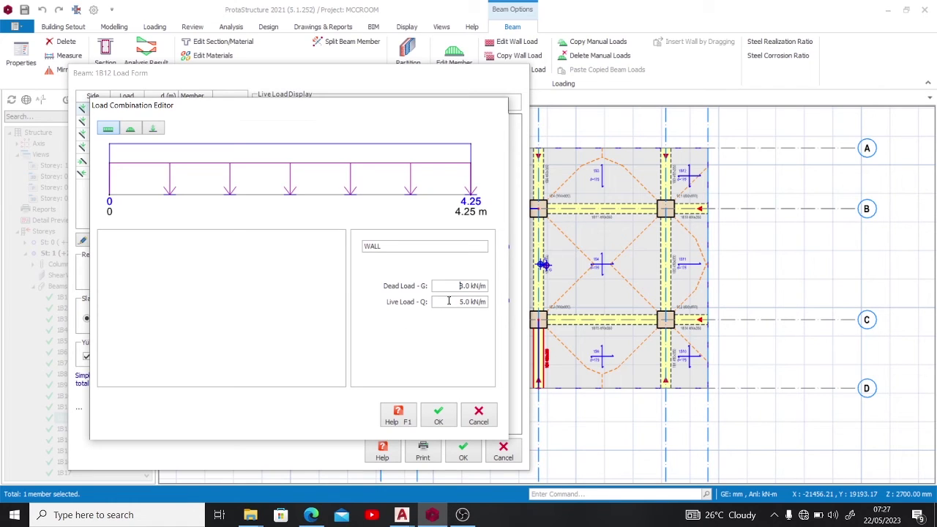
click(438, 414)
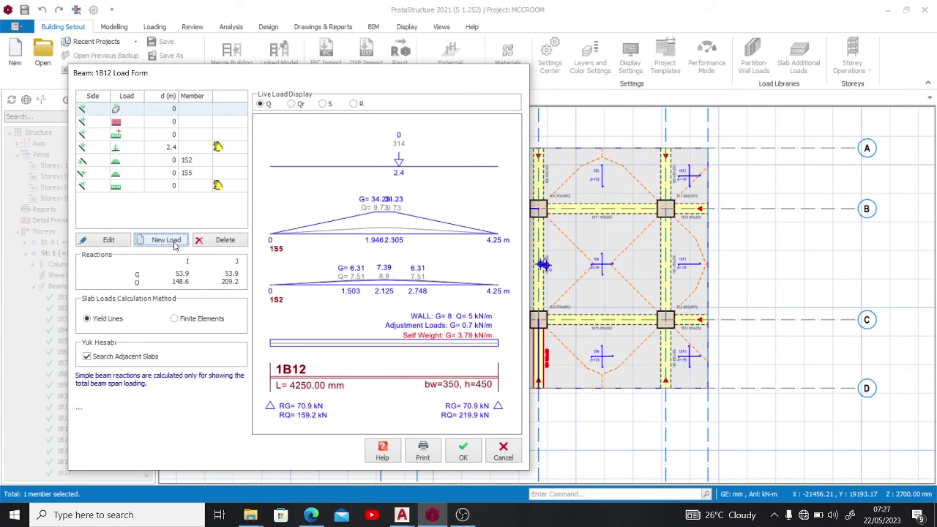
- Create a point load on beam 1B12 at Reference X 2.4 m with 100 kN dead load
click(168, 241)
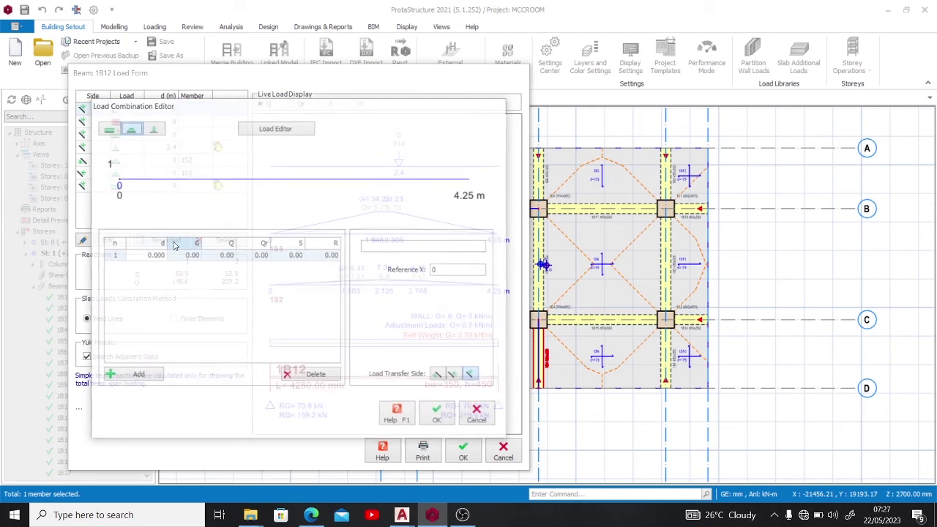
click(156, 132)
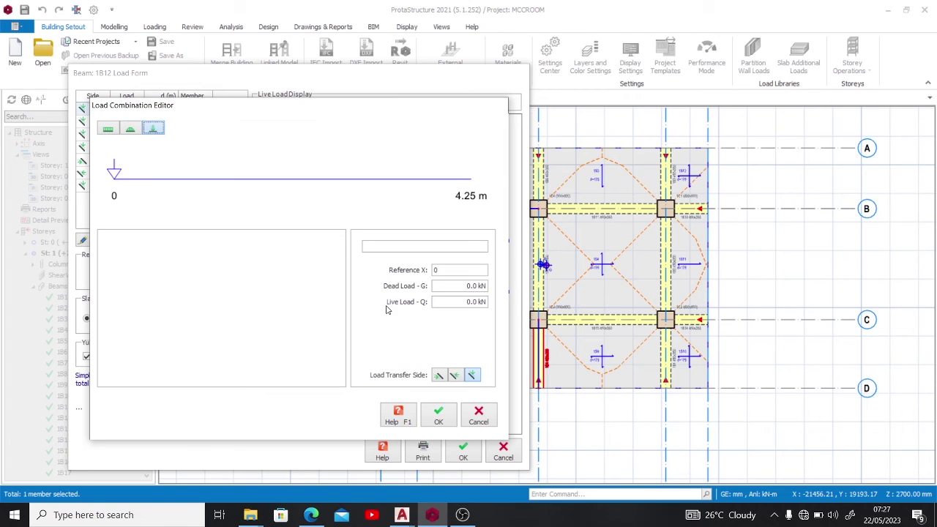
double_click(435, 270)
text(2.4)
click(451, 286)
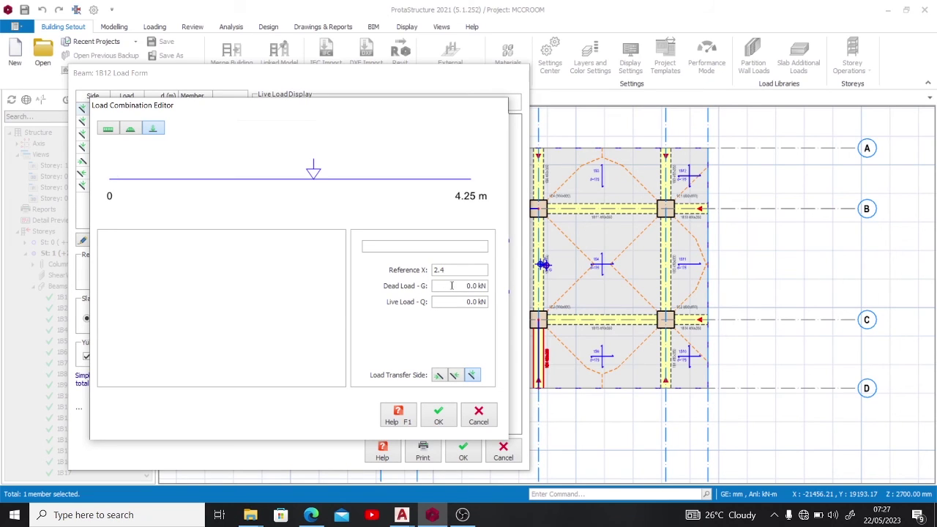
double_click(451, 285)
text(1-00)
key(BackSpace)
key(BackSpace)
key(BackSpace)
key(BackSpace)
text(00.0)
click(439, 420)
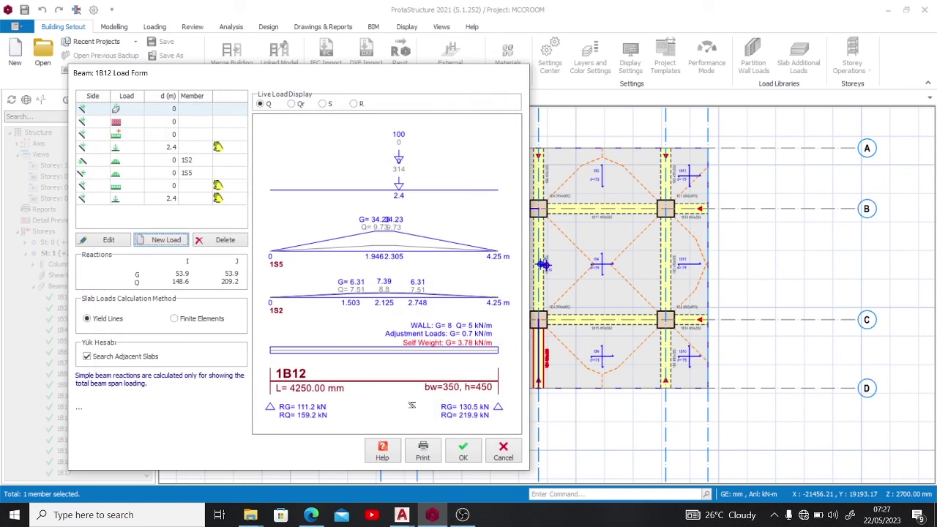